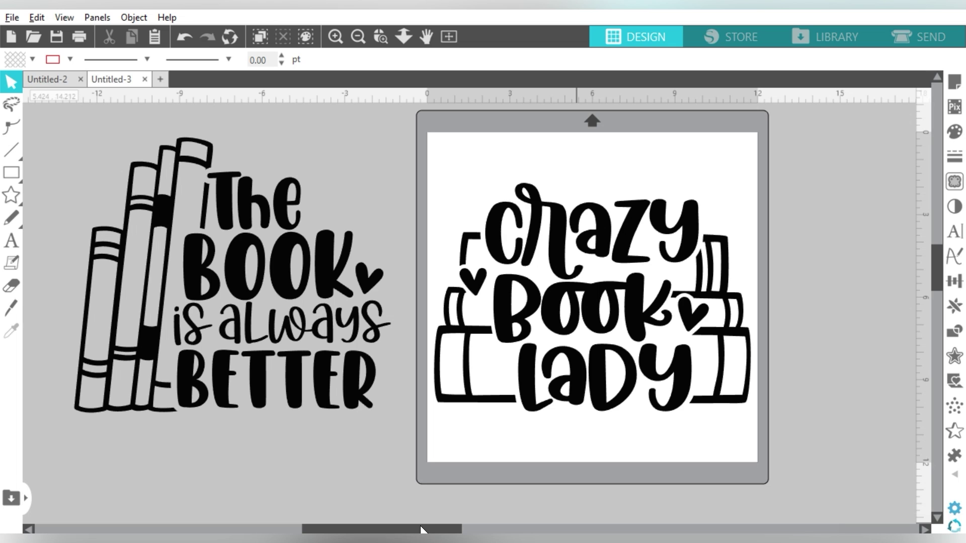
Move the "The BOOK is always BETTER" design from the Untitled-3 document into Untitled-2.
click(321, 246)
key(Delete)
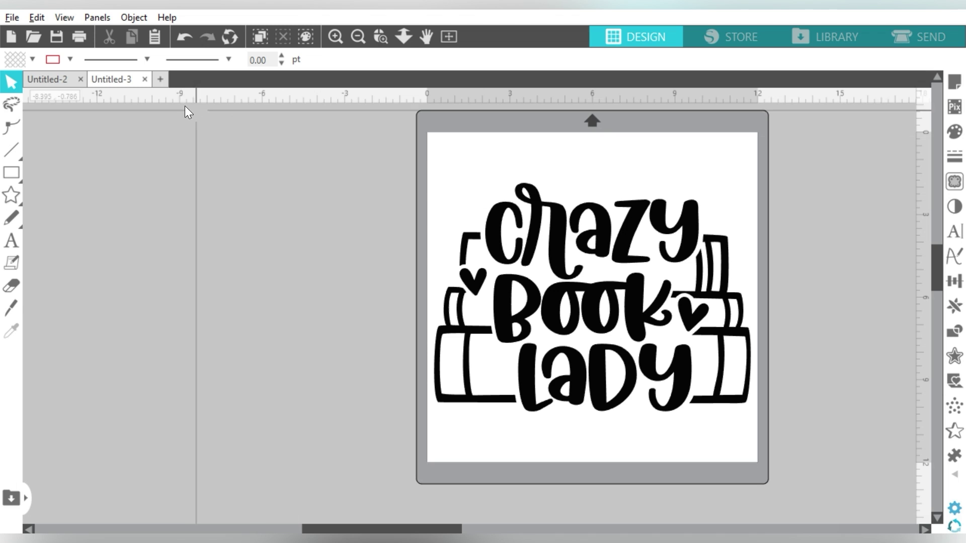
click(38, 78)
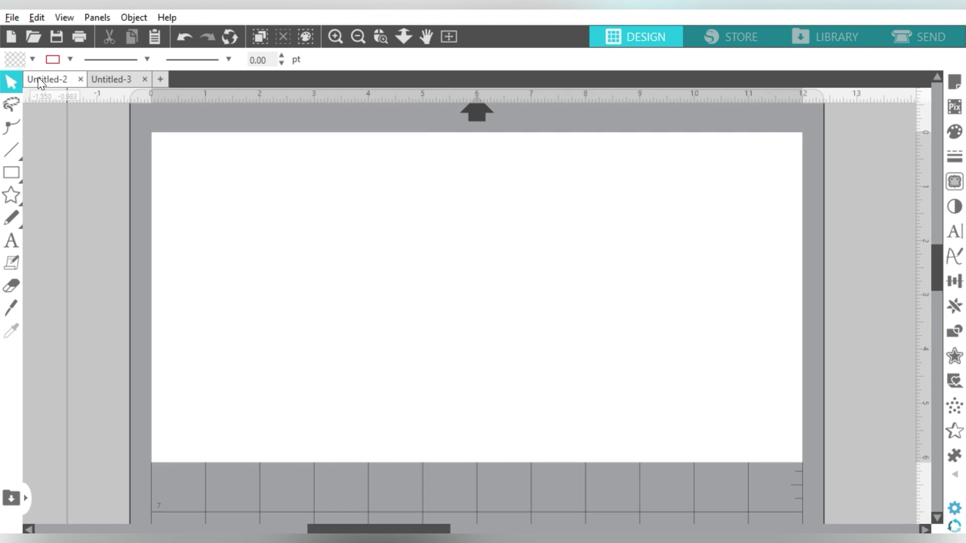
key(ctrl+v)
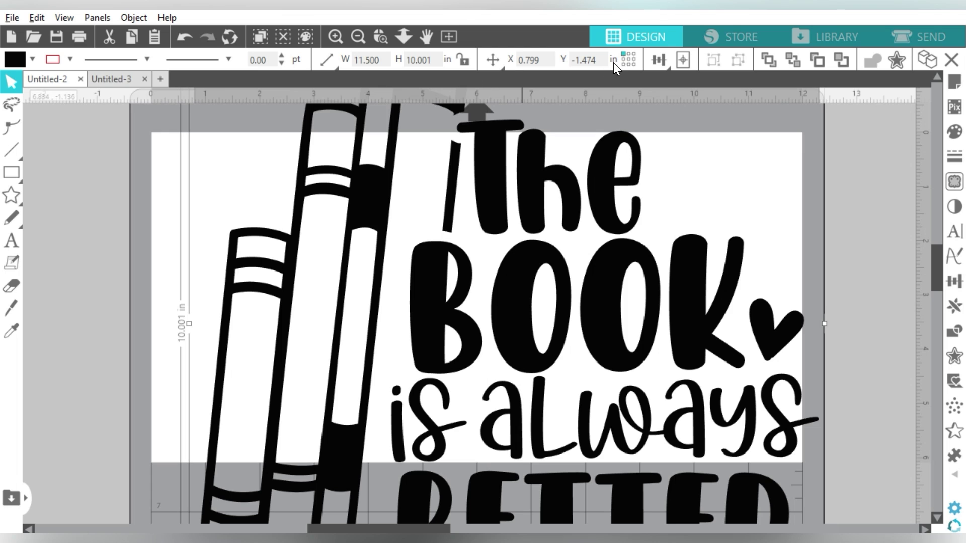
Set the Untitled-2 page up for the Cameo Pro machine with the cutting mat set to None.
click(357, 35)
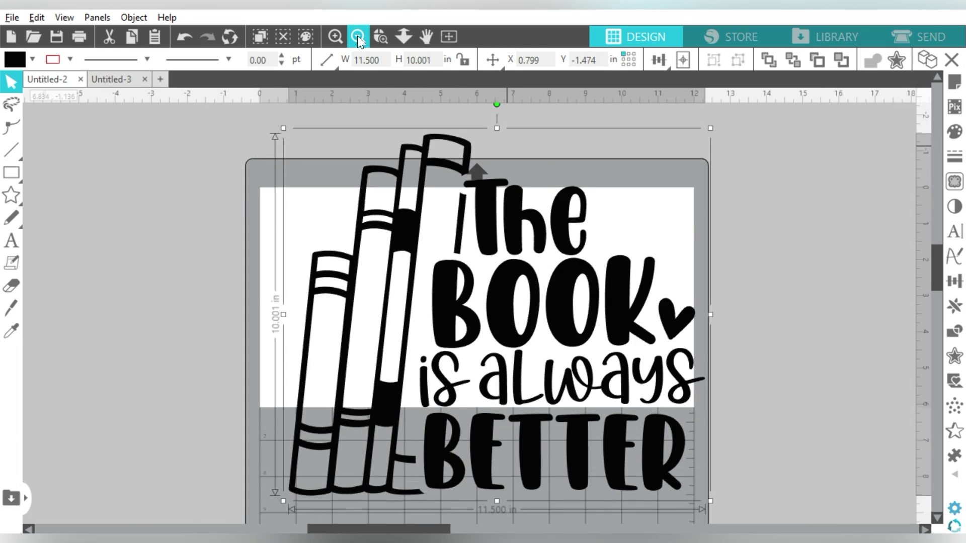
click(357, 35)
click(702, 245)
scroll(705, 249, down, 3)
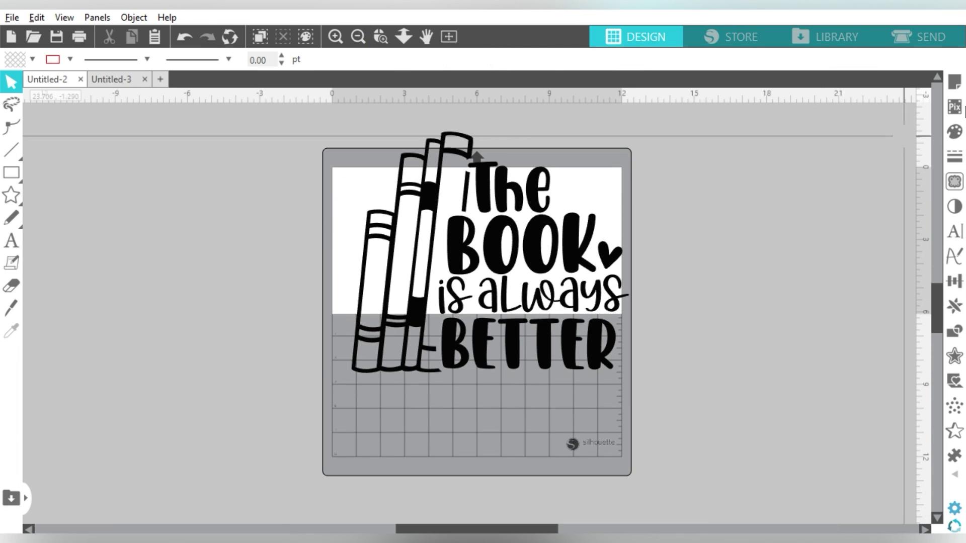
click(954, 82)
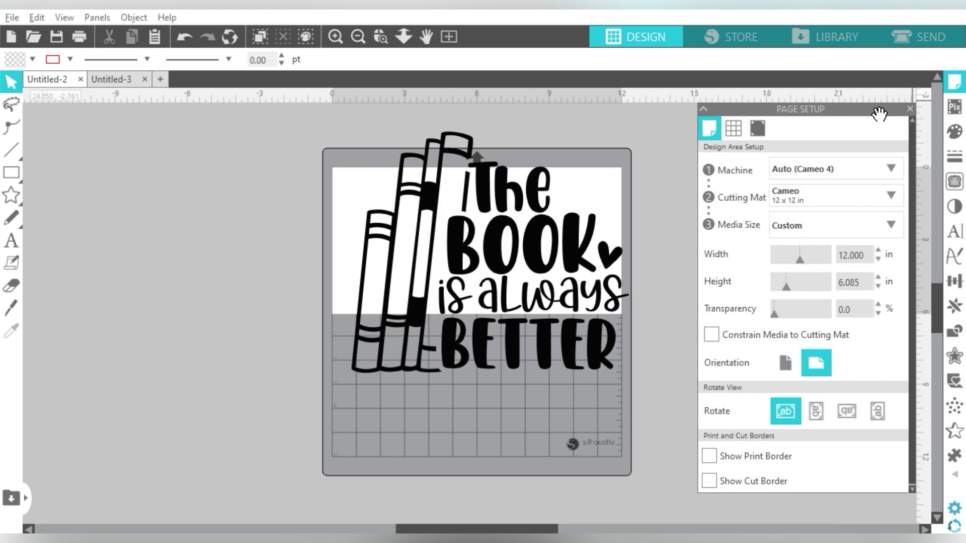
click(820, 165)
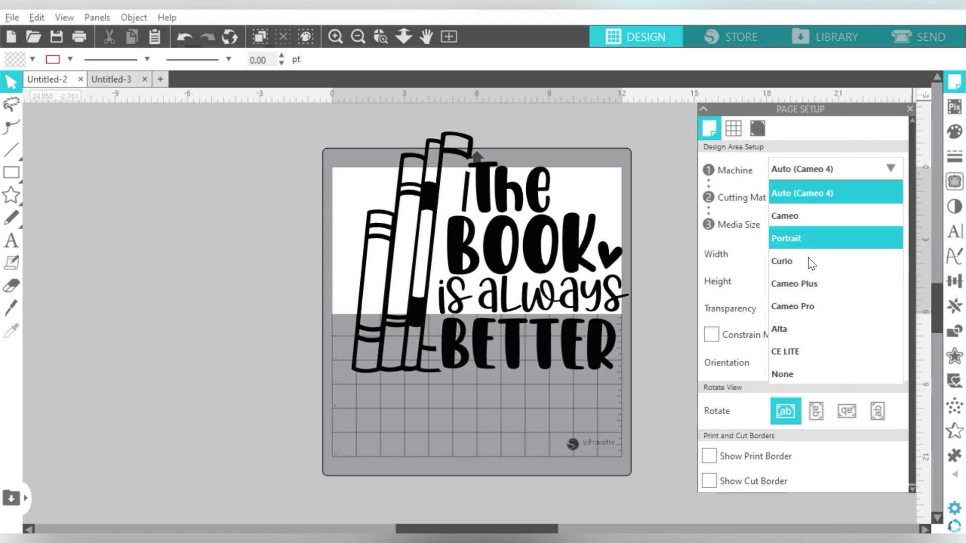
click(808, 307)
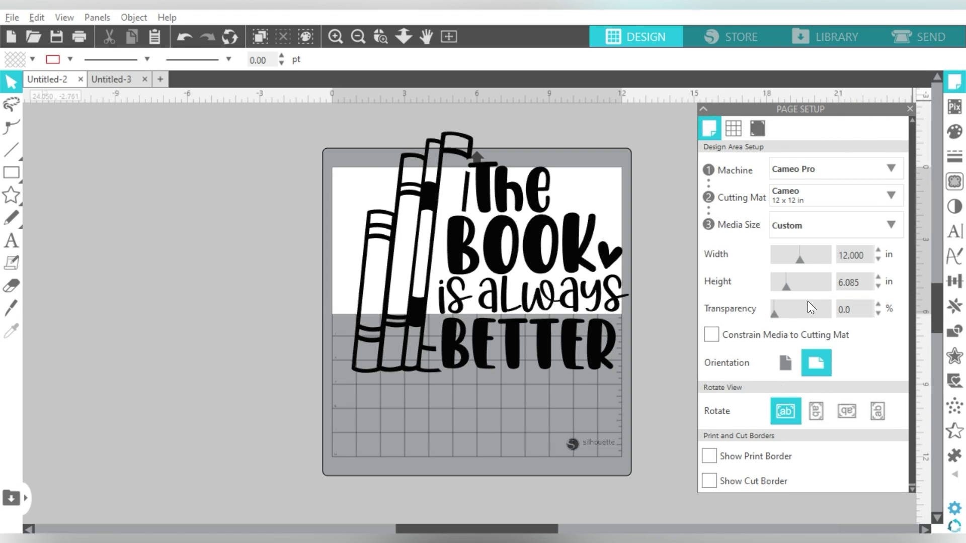
click(778, 198)
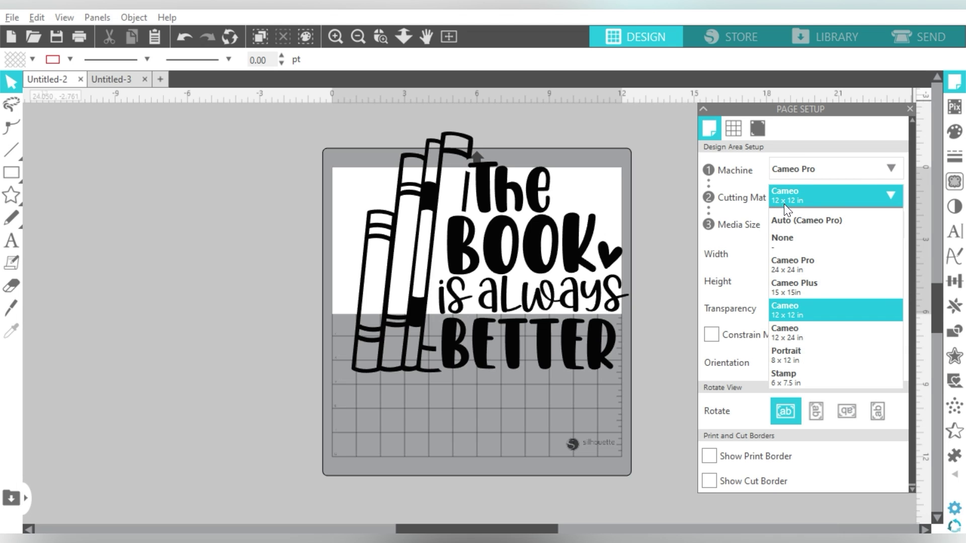
click(786, 240)
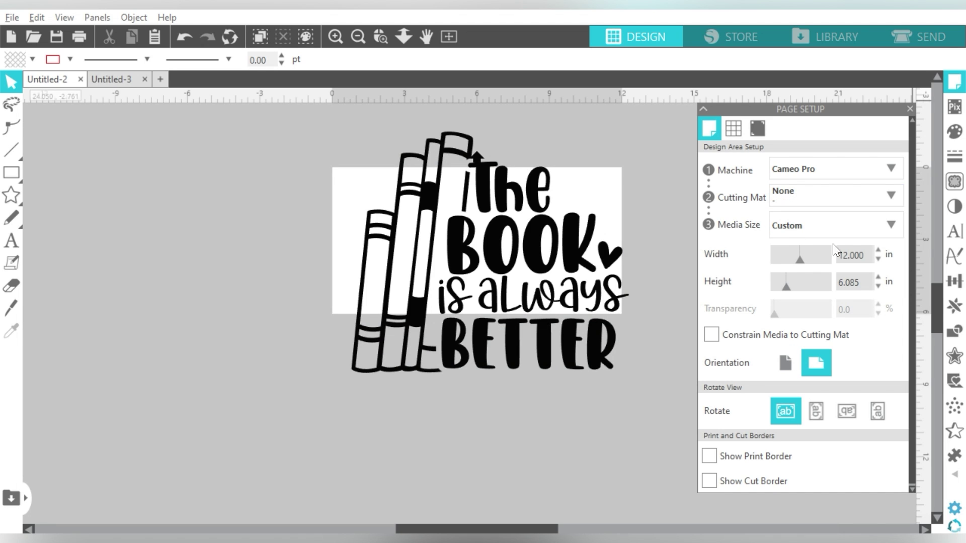
Set the media height to 5 in and show the cut border.
double_click(844, 254)
double_click(858, 283)
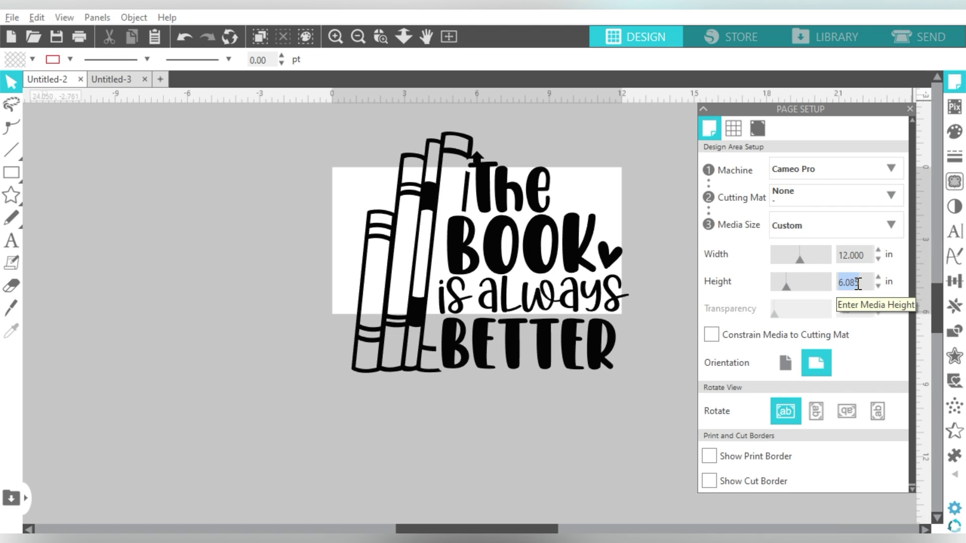
text(5.000)
key(Return)
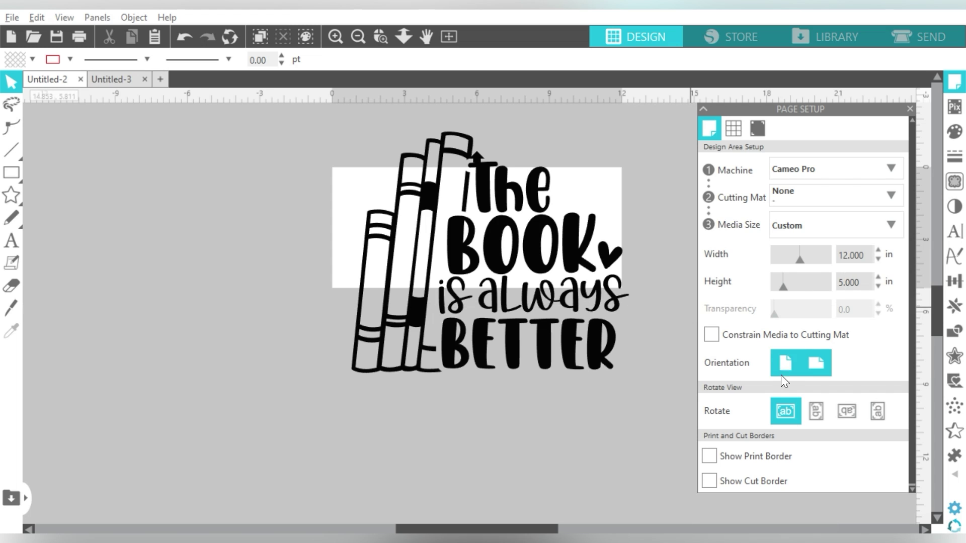
click(743, 481)
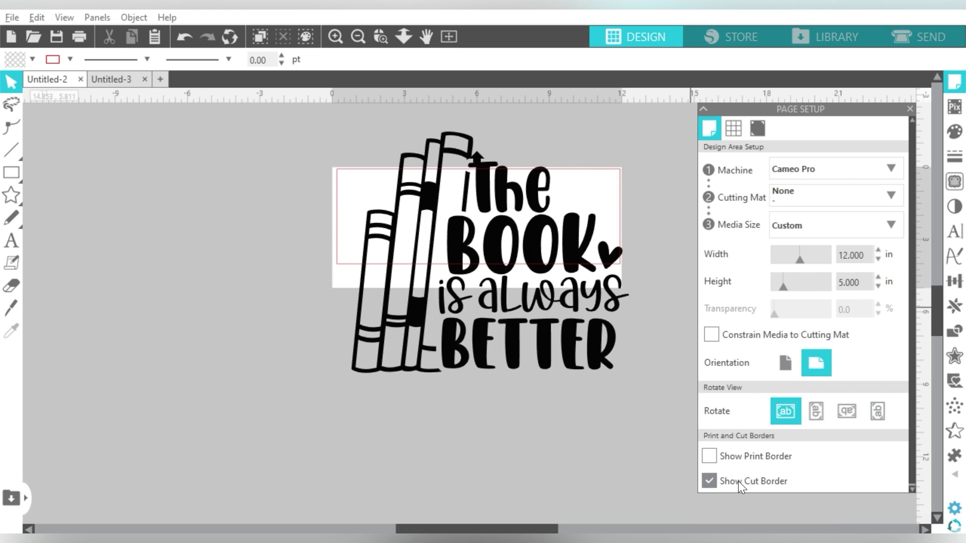
Set the "The BOOK is always BETTER" design's height to 4.5 in and move it to the left half of the media.
click(527, 300)
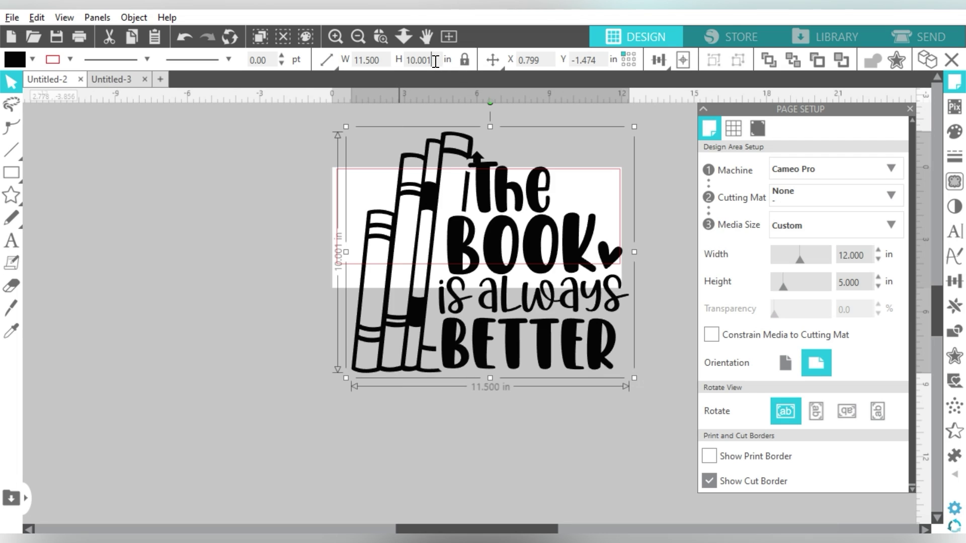
click(435, 61)
text(4.5)
key(Return)
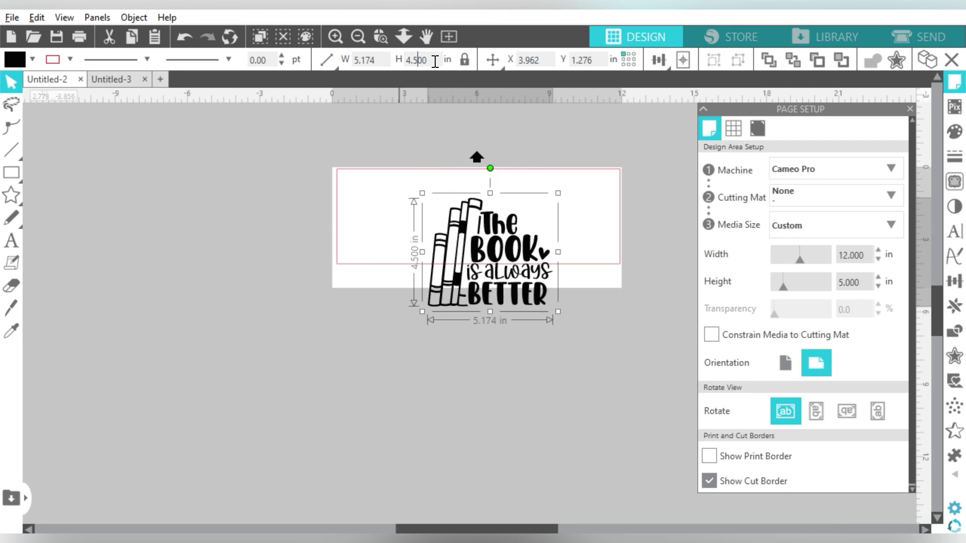
drag(500, 249, 422, 212)
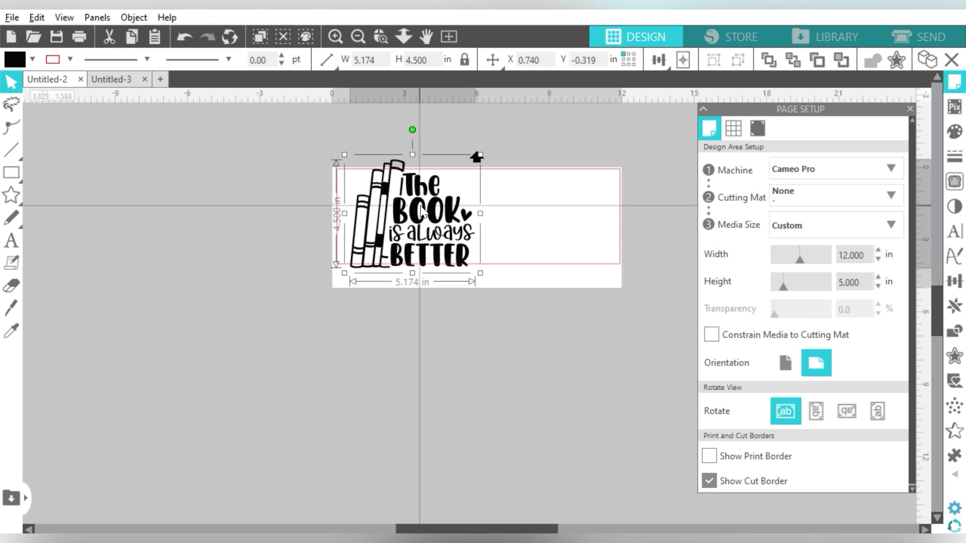
Reduce the "The BOOK is always BETTER" design's height to 4.25 in.
click(417, 61)
text(4.25)
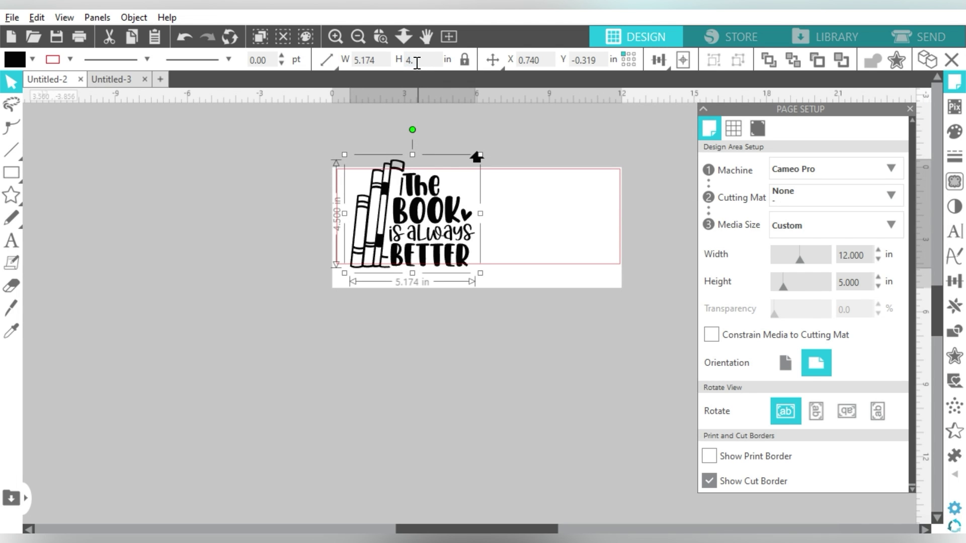
key(Return)
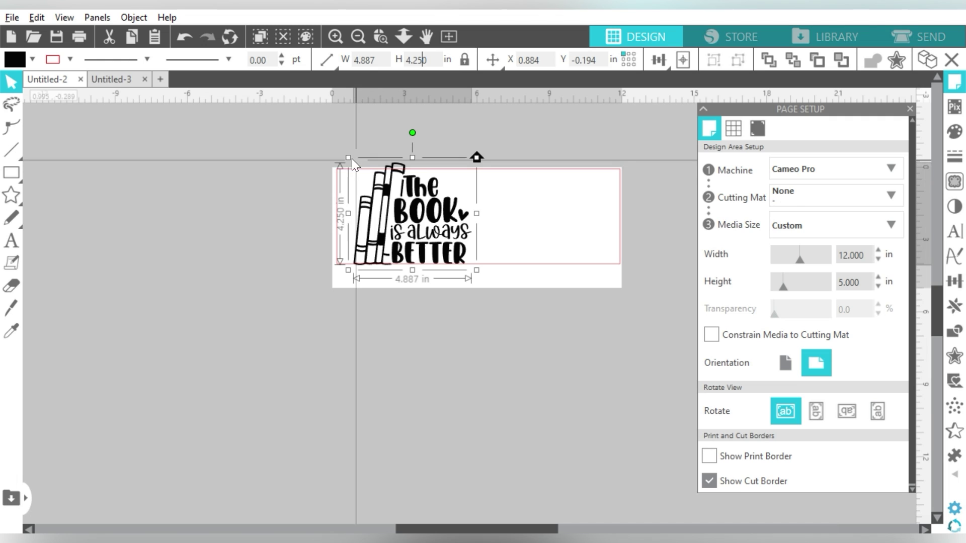
Shrink the design to about 4.26 by 3.70 in and fit it inside the left end of the cut border.
drag(349, 158, 359, 167)
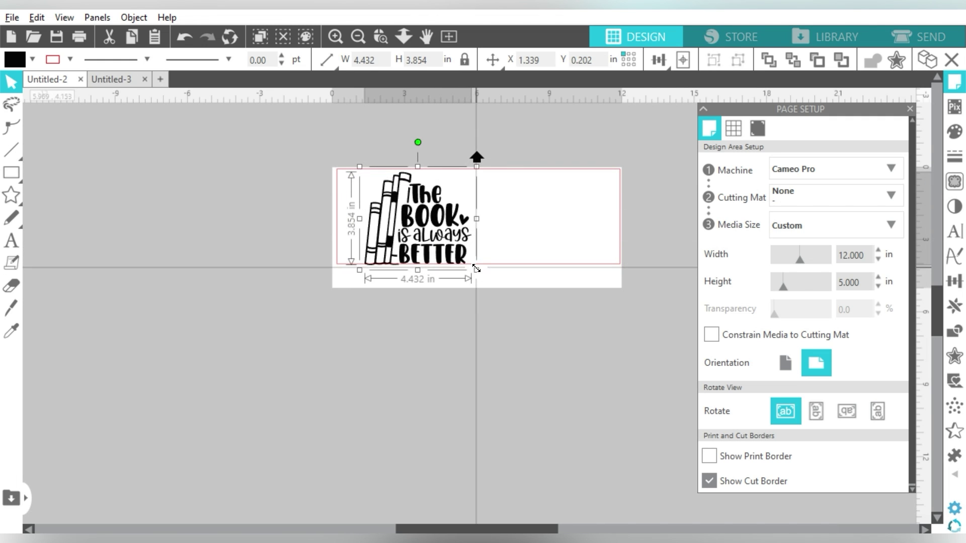
drag(476, 270, 471, 272)
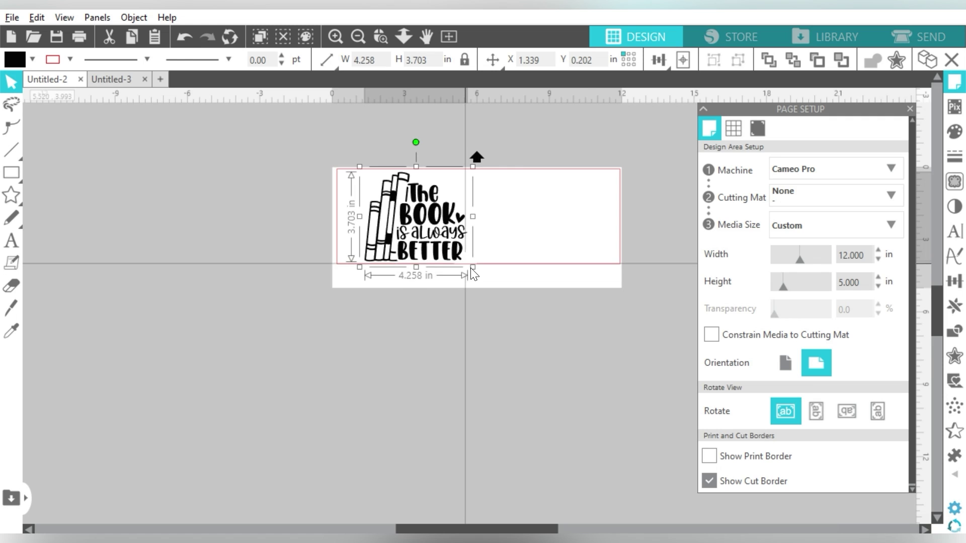
drag(433, 237, 410, 236)
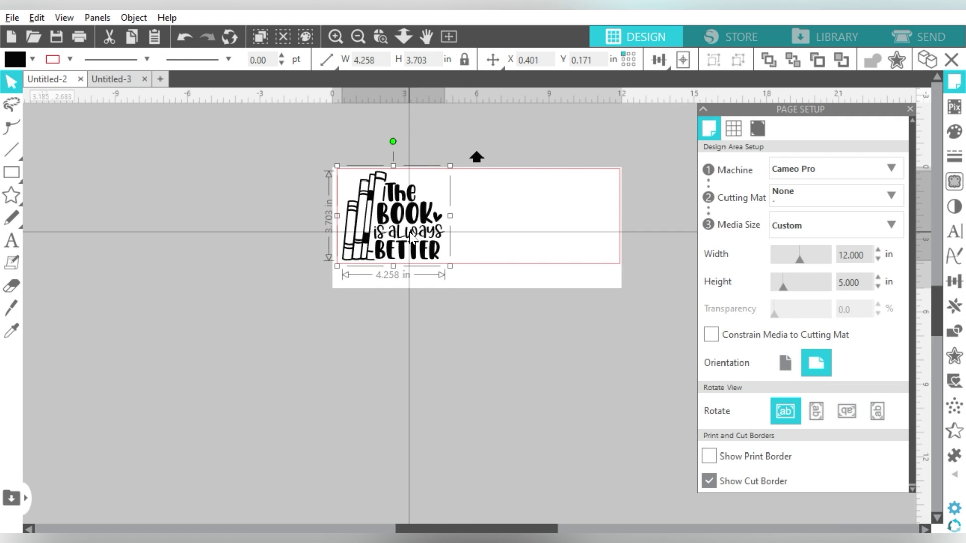
click(506, 210)
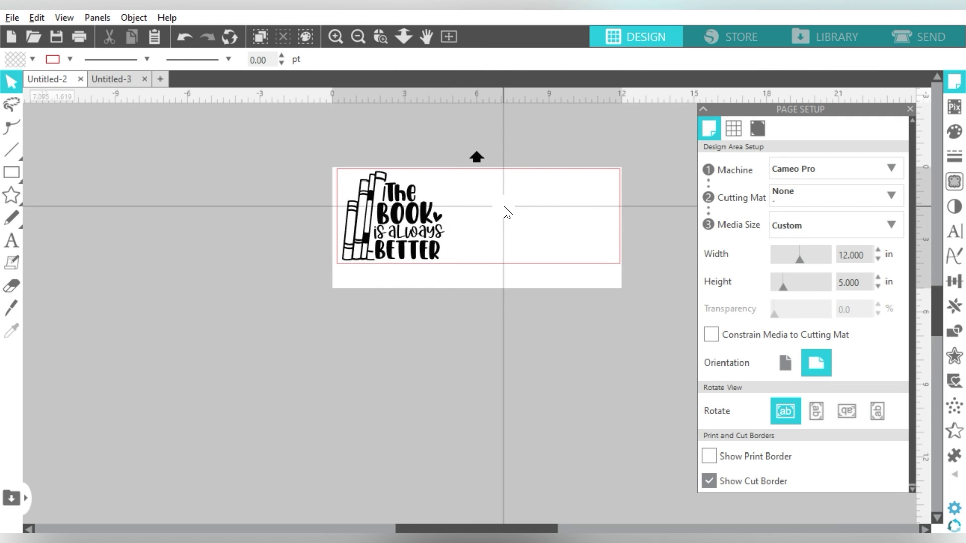
Set the Untitled-3 page up for the Cameo machine with the cutting mat set to None.
click(133, 79)
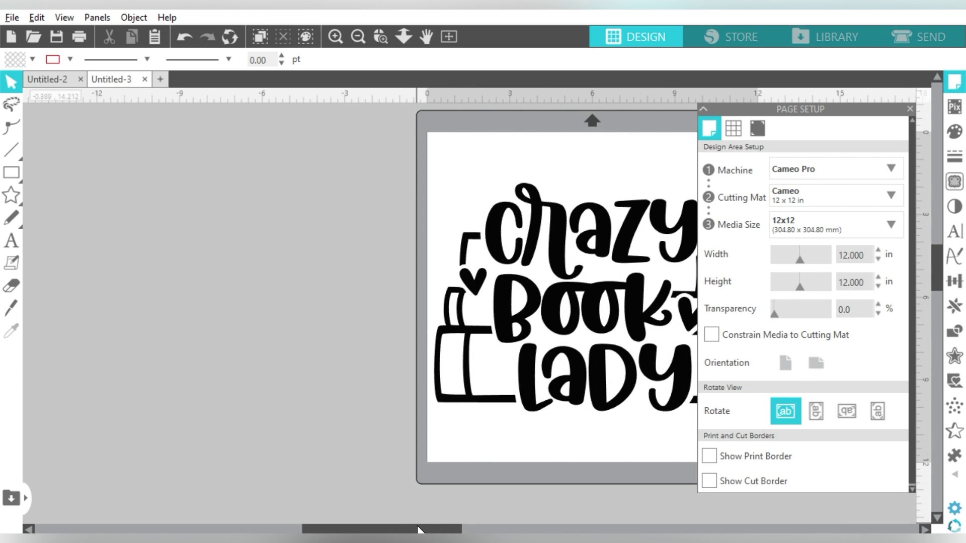
drag(418, 526, 483, 525)
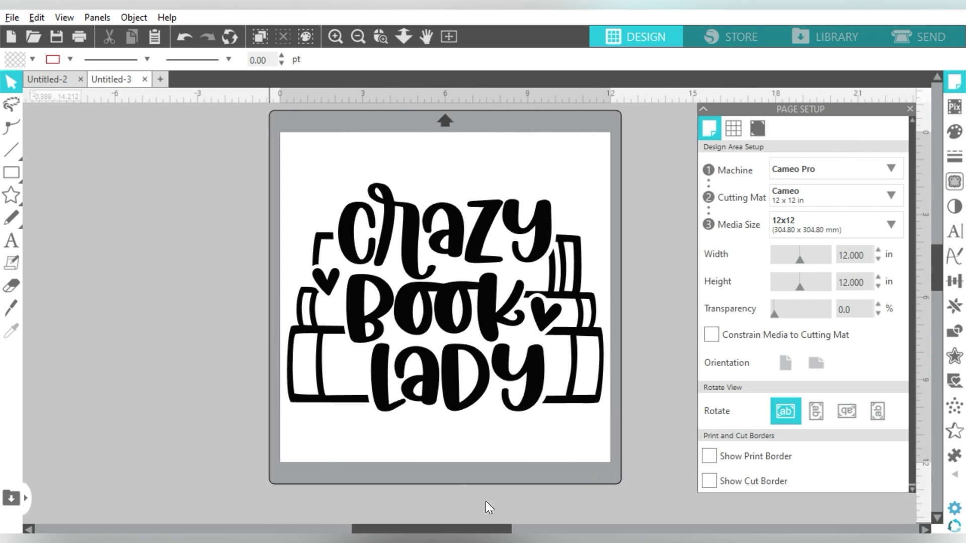
click(795, 171)
click(789, 219)
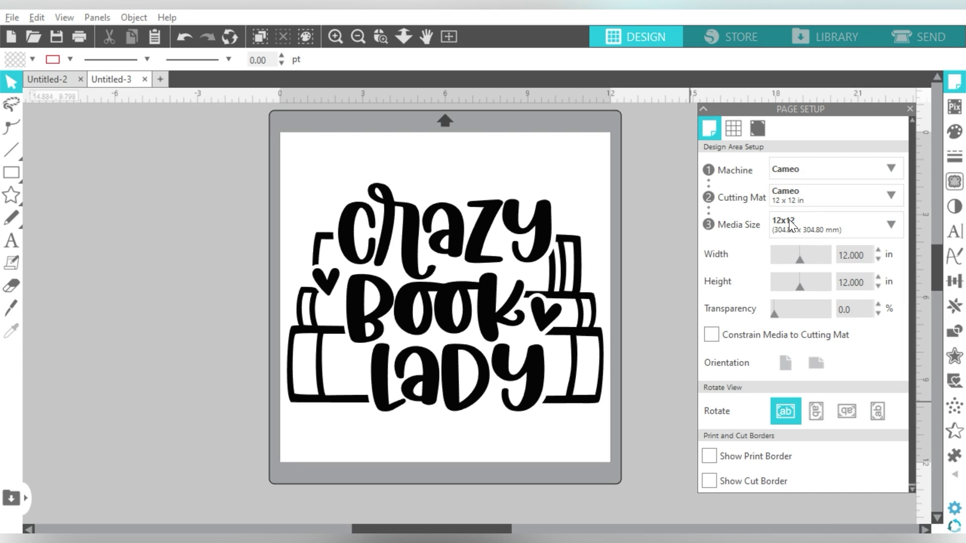
click(792, 195)
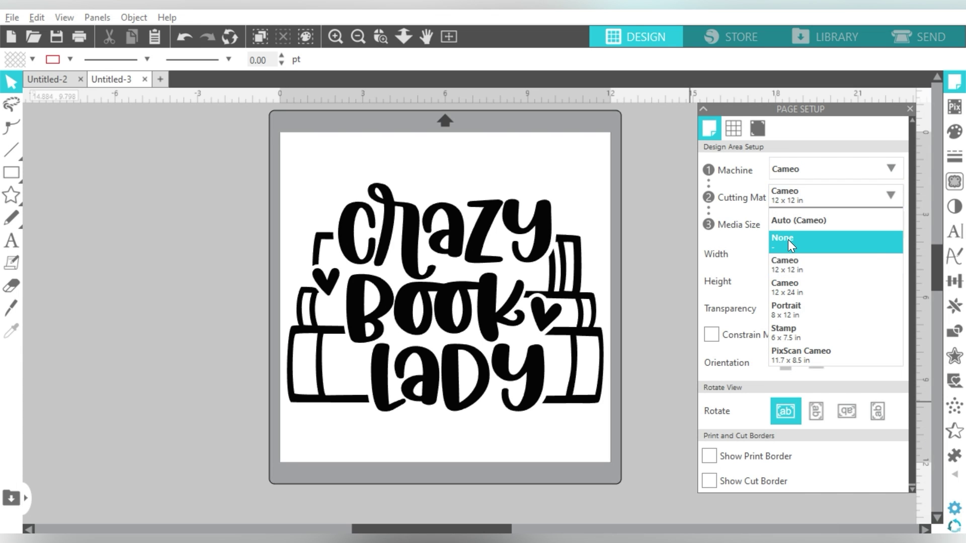
click(788, 239)
Set the Untitled-3 media height to 5 in and show its cut border.
double_click(852, 282)
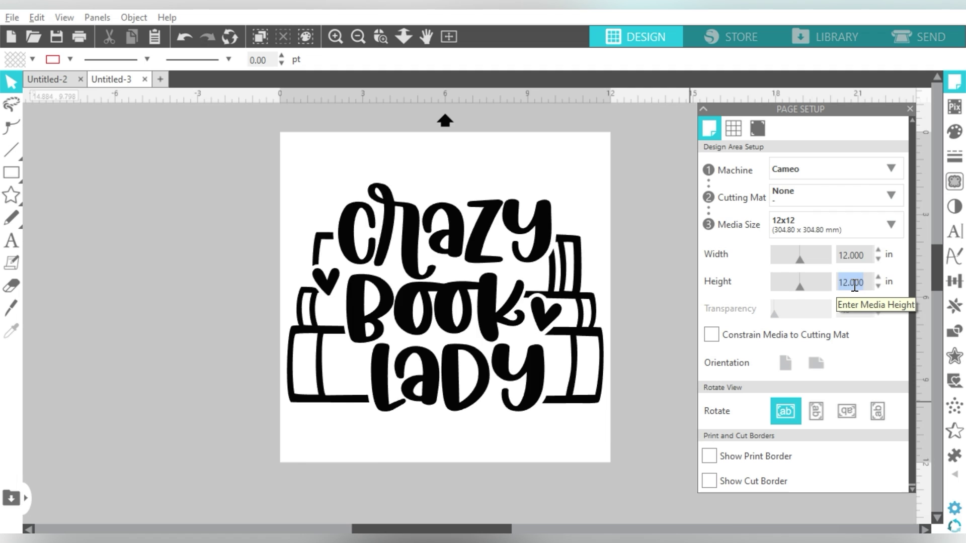
text(5)
key(Return)
click(710, 481)
Set the height of the "Crazy Book Lady" design to 4 in.
click(489, 296)
double_click(421, 60)
text(4)
key(Return)
Shrink the "Crazy Book Lady" design to about 5.30 by 3.82 in and place it inside the left end of the cut border.
drag(373, 425, 317, 193)
drag(522, 397, 506, 386)
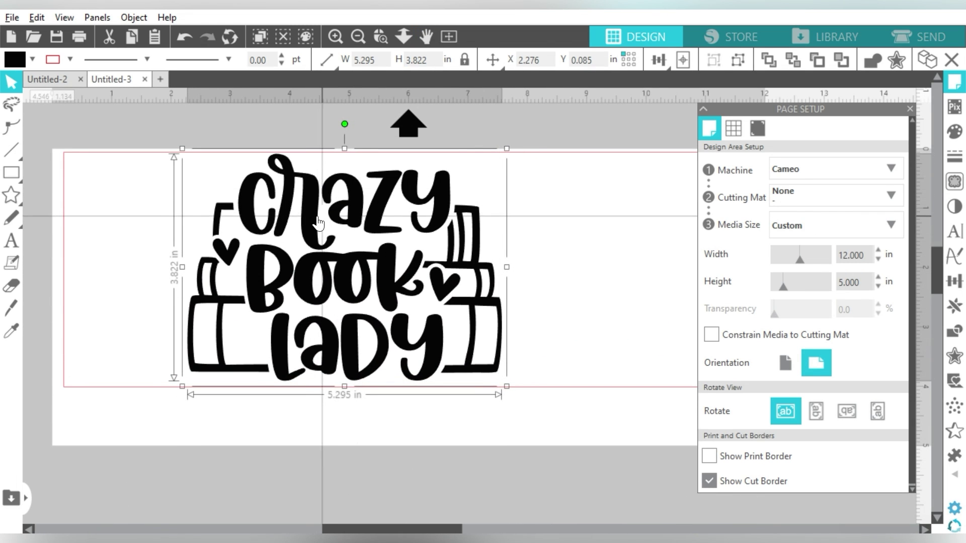
drag(319, 221, 208, 223)
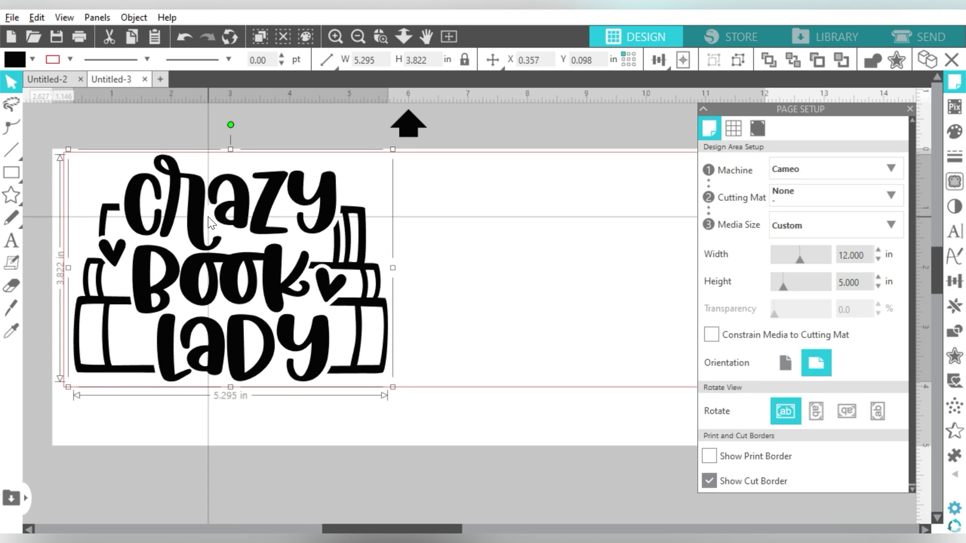
click(421, 248)
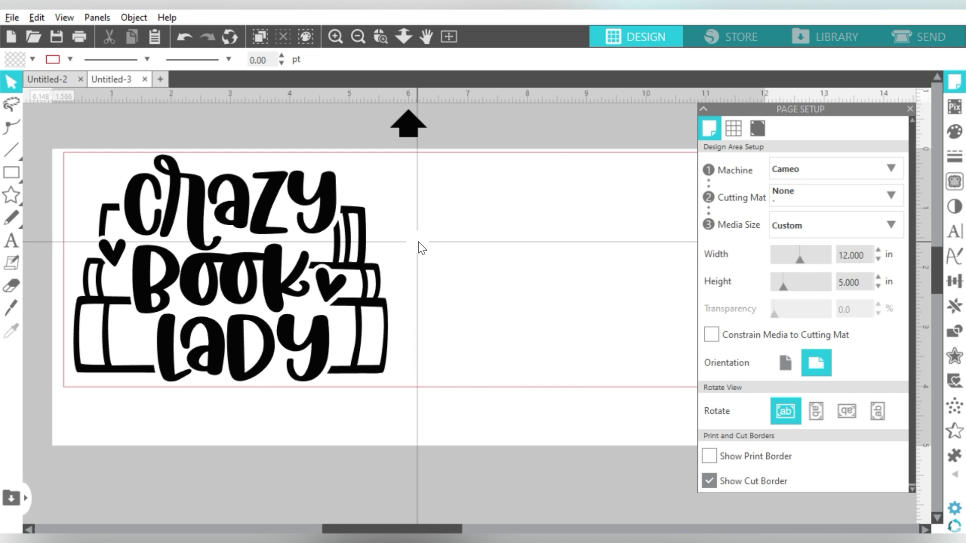
Compare the Untitled-2 and Untitled-3 documents, examining how each design fits within its cut border.
click(357, 38)
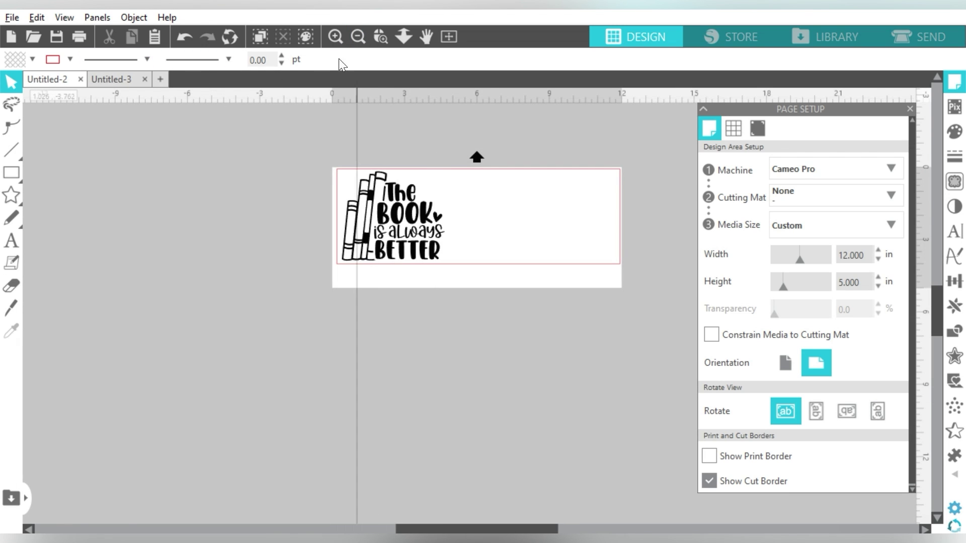
click(335, 36)
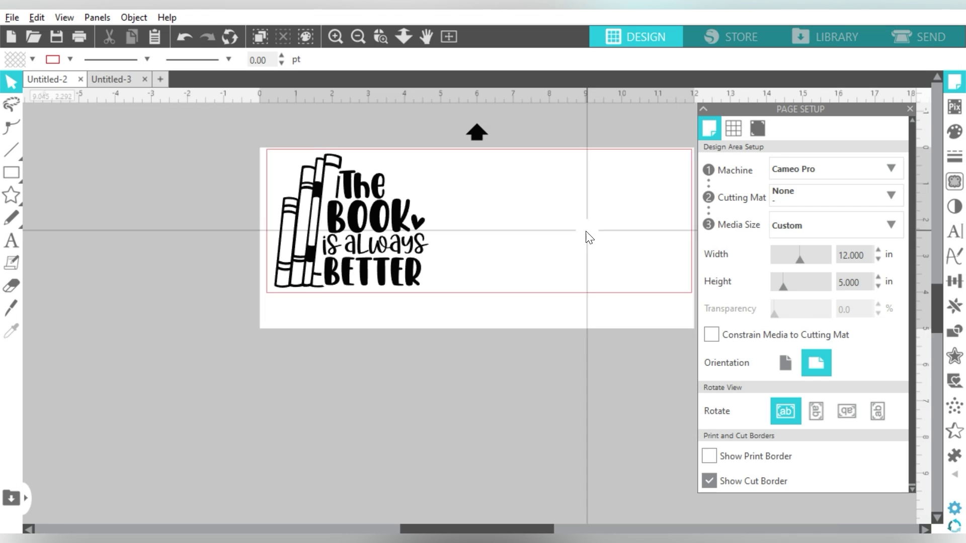
scroll(579, 272, up, 1)
drag(481, 524, 508, 527)
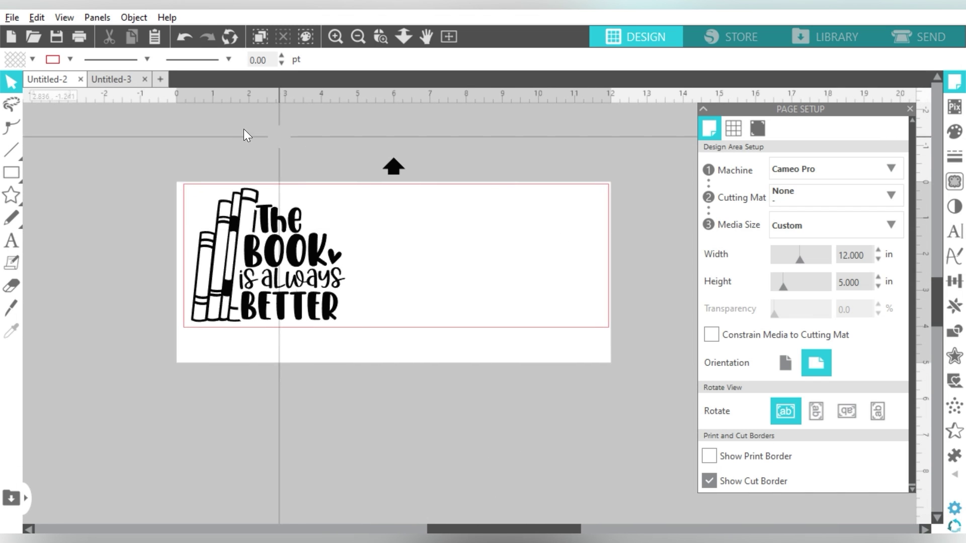
click(121, 77)
click(52, 80)
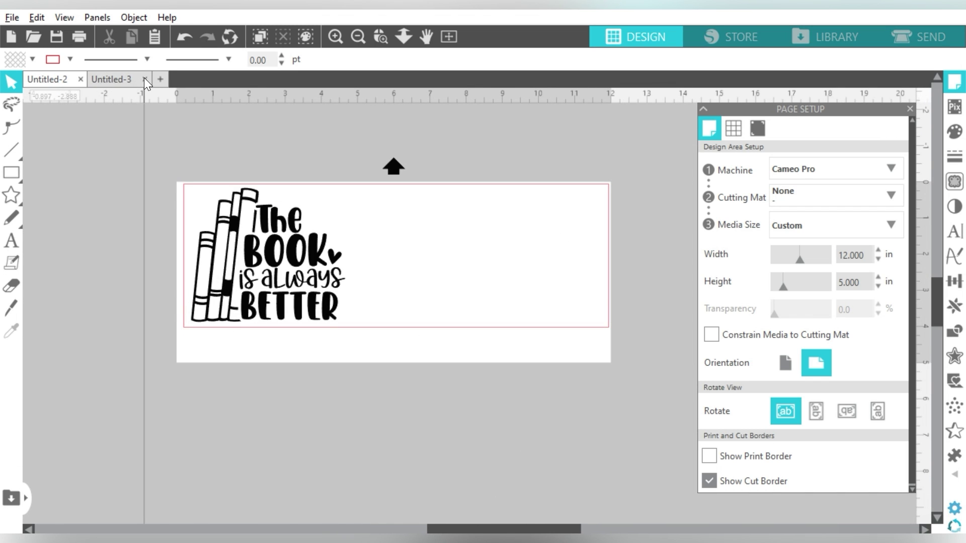
click(113, 78)
click(55, 78)
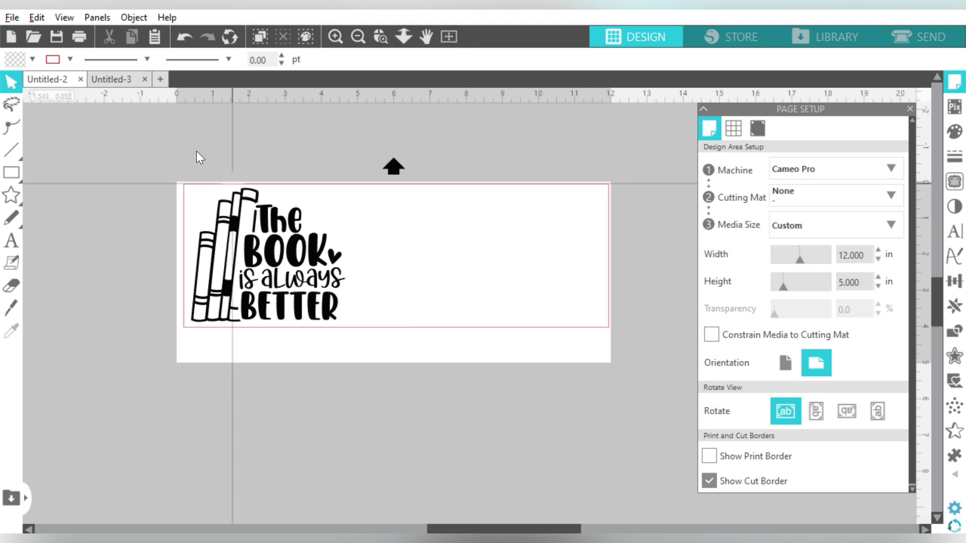
Set the Tool 1 cut material for "The Book is always Better" design to Vinyl, Glossy.
click(915, 40)
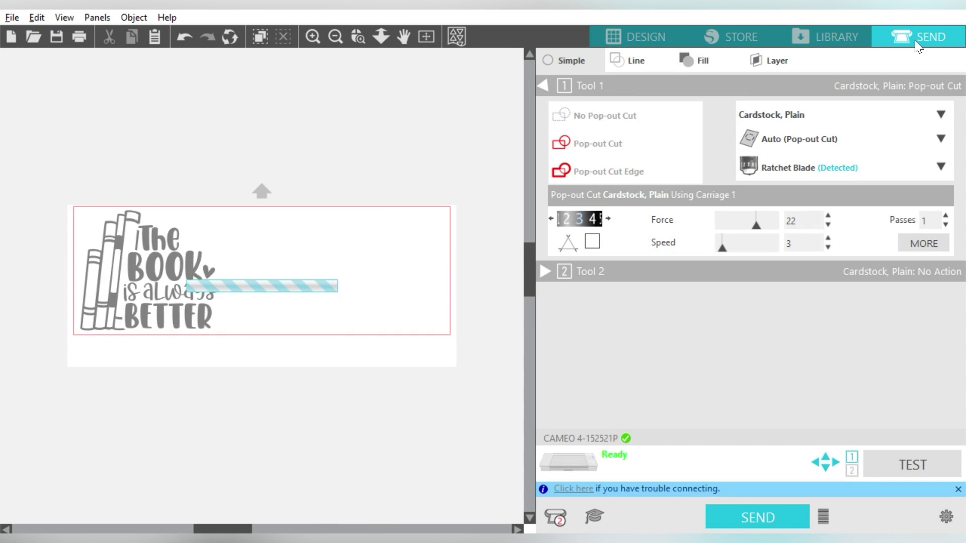
click(798, 114)
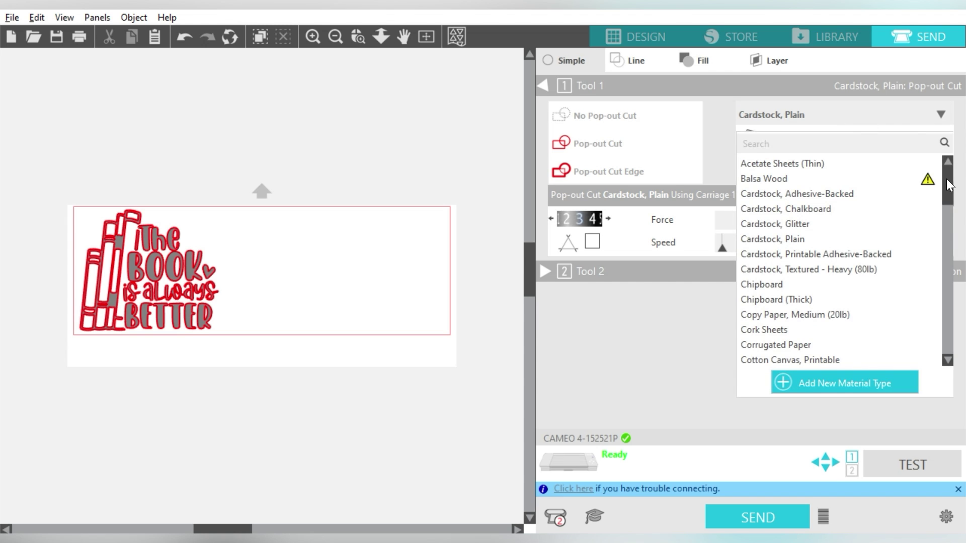
drag(949, 185, 949, 322)
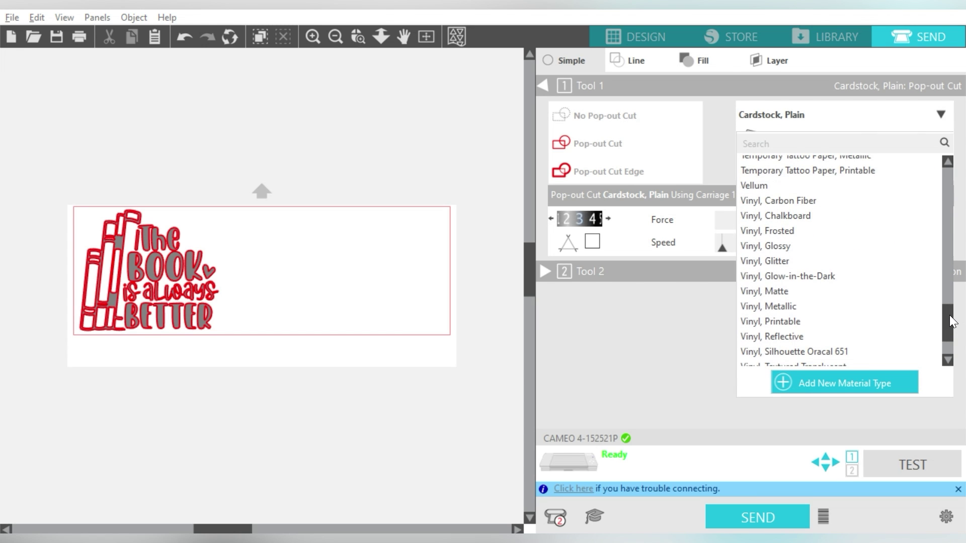
click(777, 246)
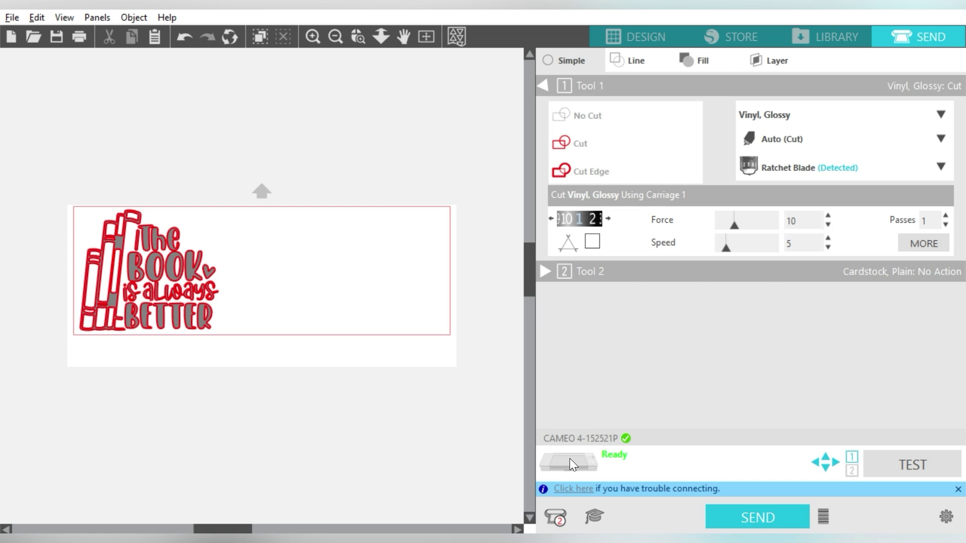
Choose the Cameo 4 Pro as the cutting device and send "The Book is always Better" design to it.
click(557, 519)
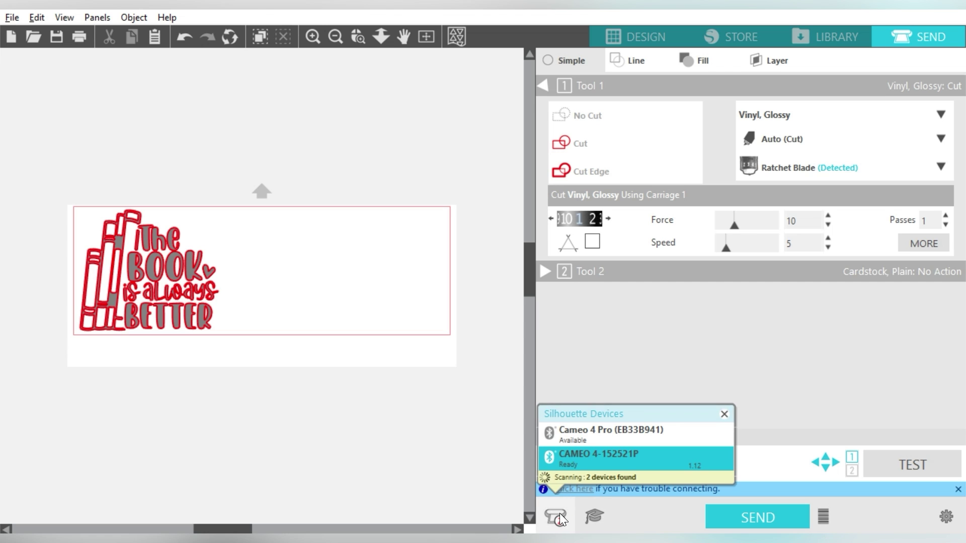
click(572, 435)
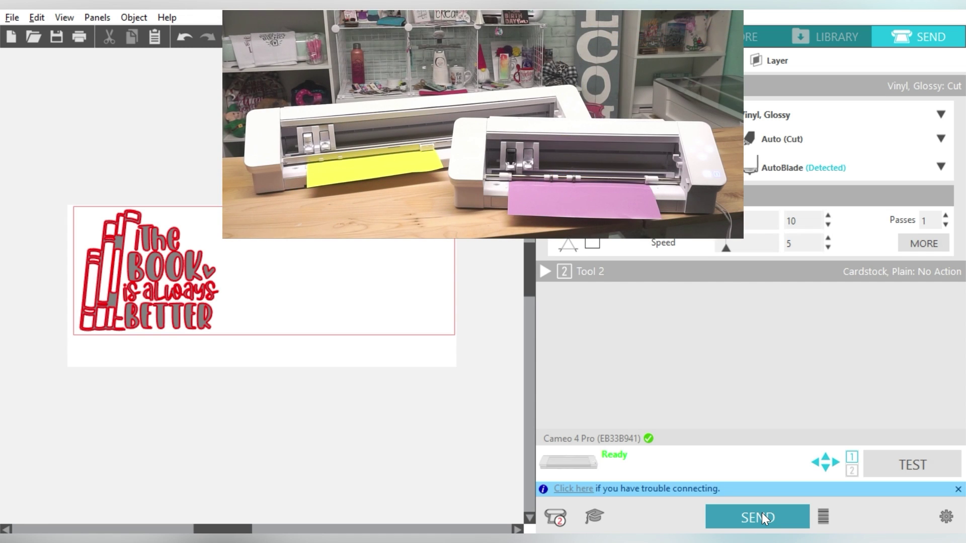
click(762, 512)
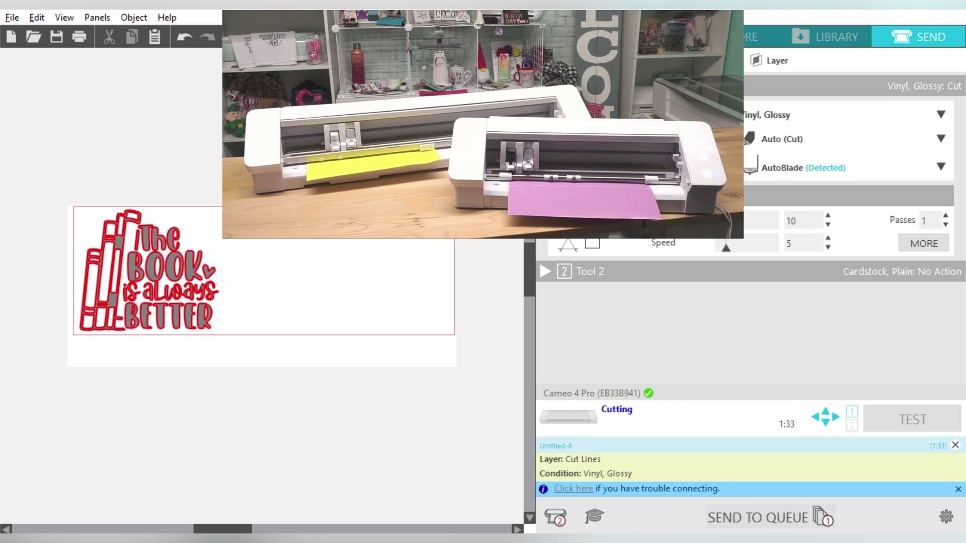
Bring up the Untitled-3 "Crazy Book Lady" design for sending and choose the Cameo 4 as its cutting device.
click(635, 37)
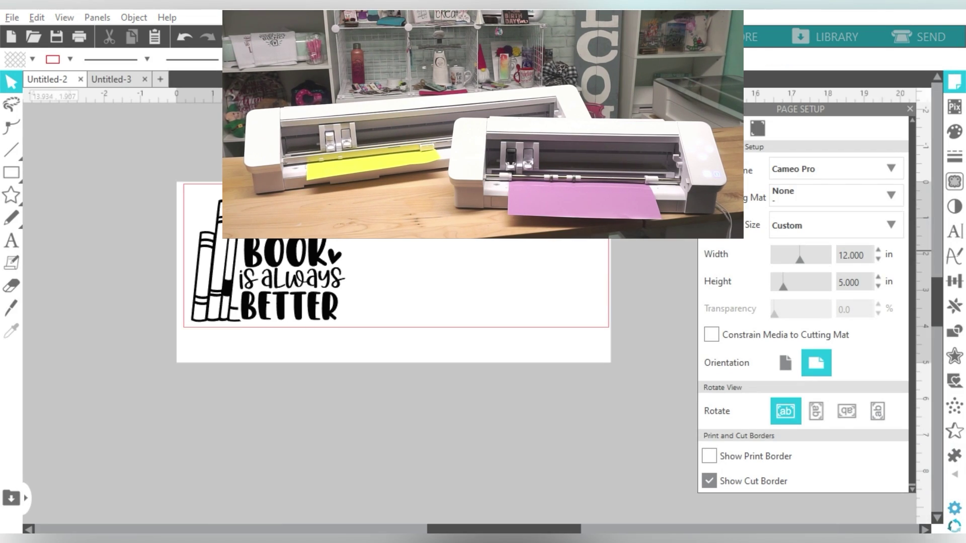
click(119, 79)
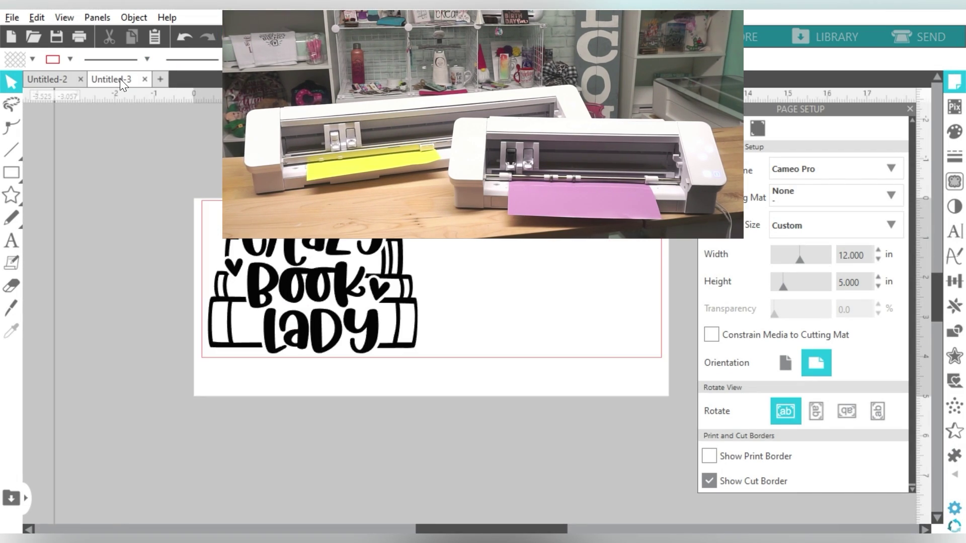
click(920, 35)
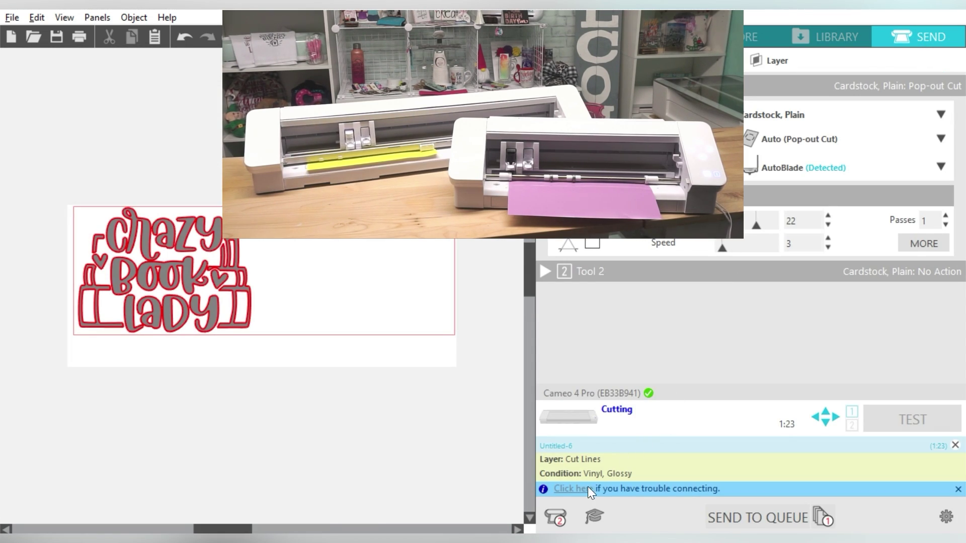
click(557, 519)
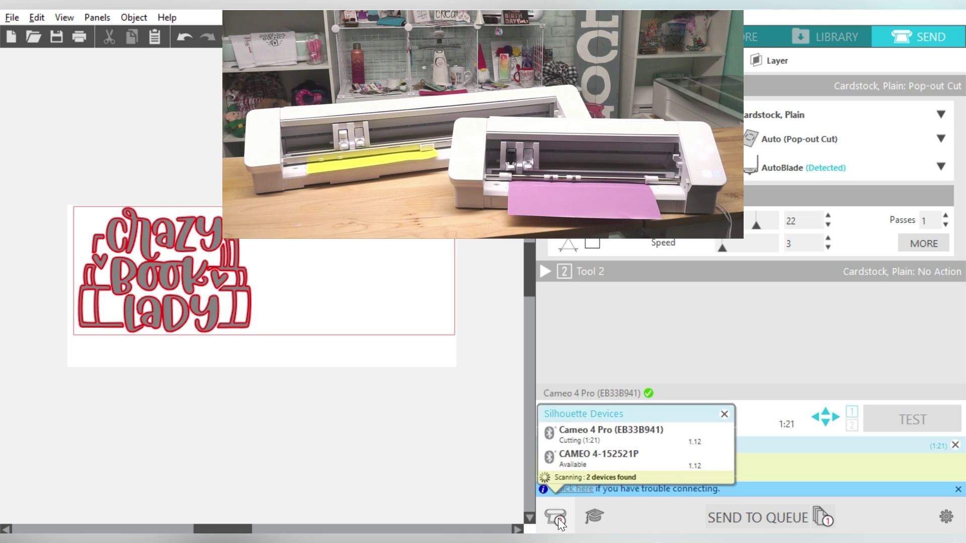
click(606, 458)
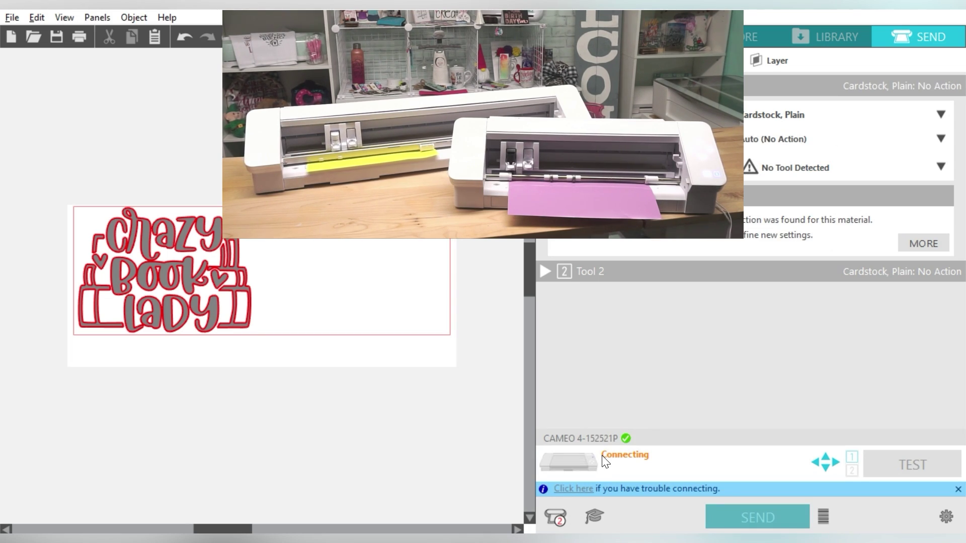
Set the "Crazy Book Lady" design's cut material to Vinyl, Glossy and send it to the Cameo 4.
click(786, 113)
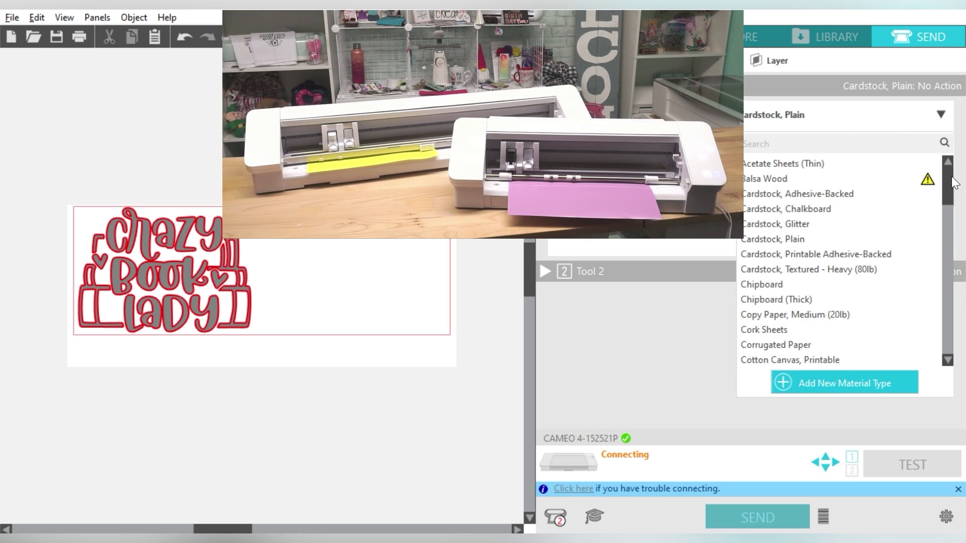
scroll(942, 274, down, 10)
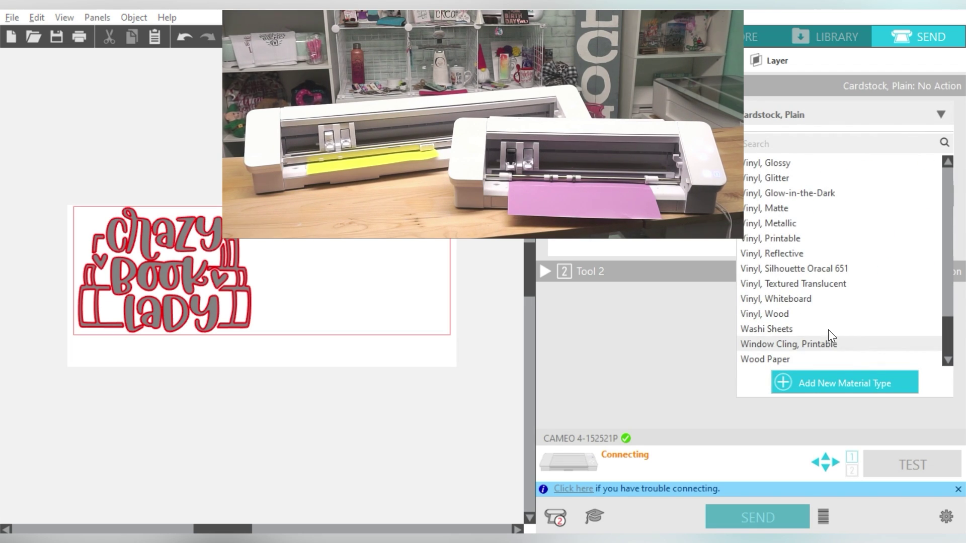
click(775, 164)
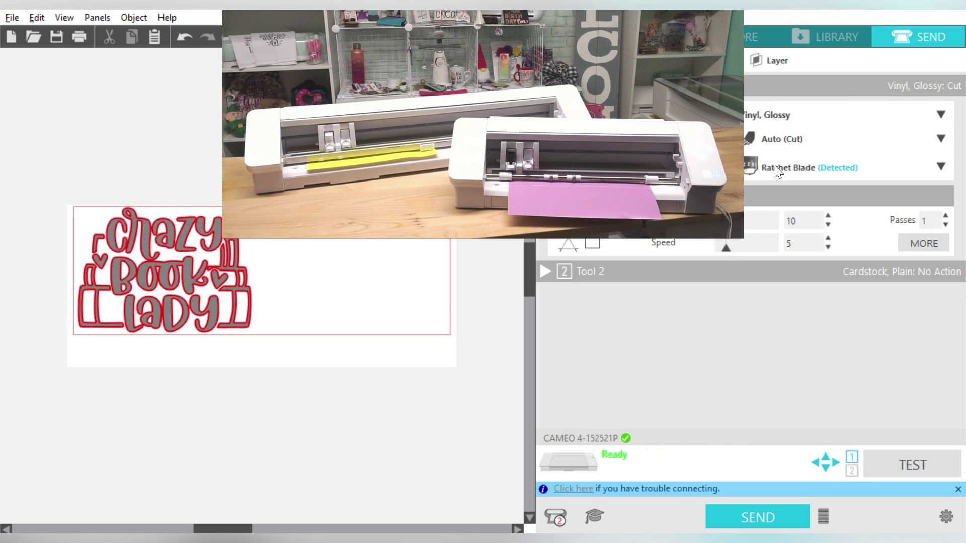
click(763, 514)
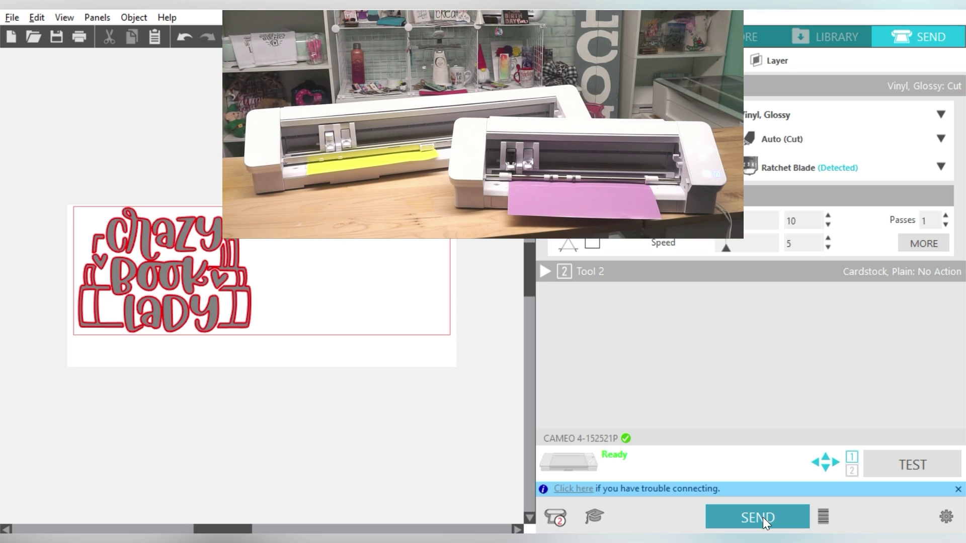